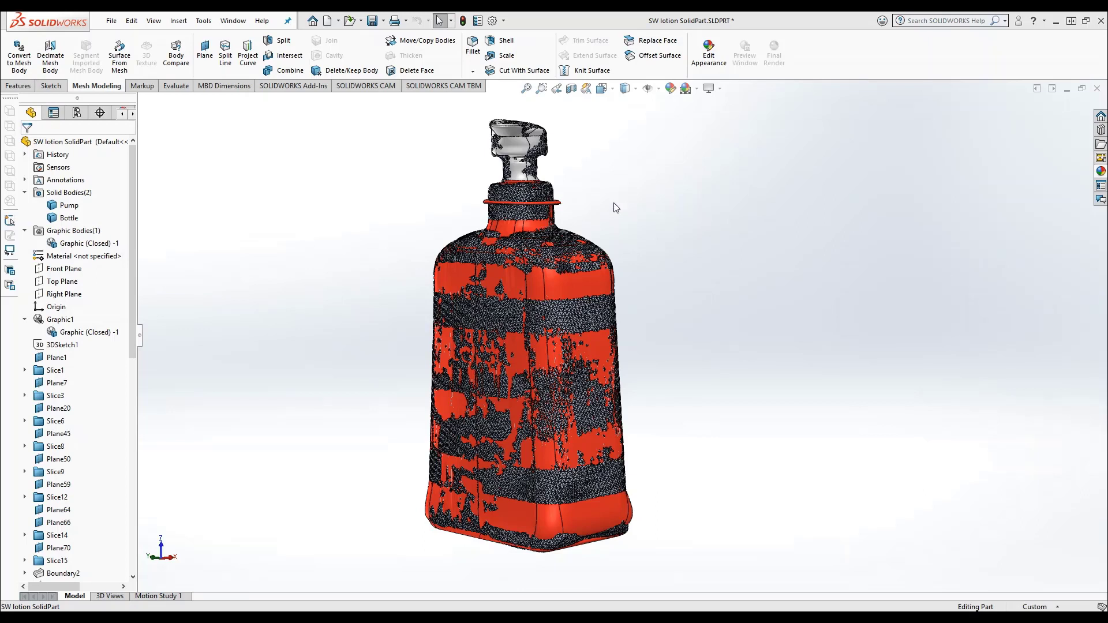
Start a Body Compare and choose the closed graphic mesh body as the source body.
left_click(154, 21)
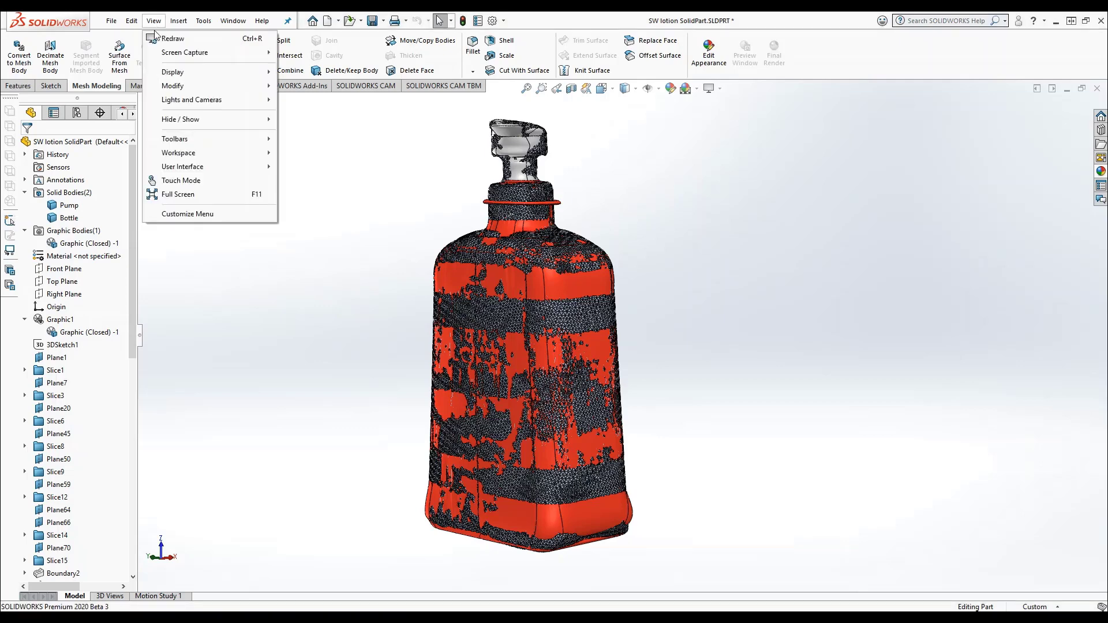
mouse_move(173, 74)
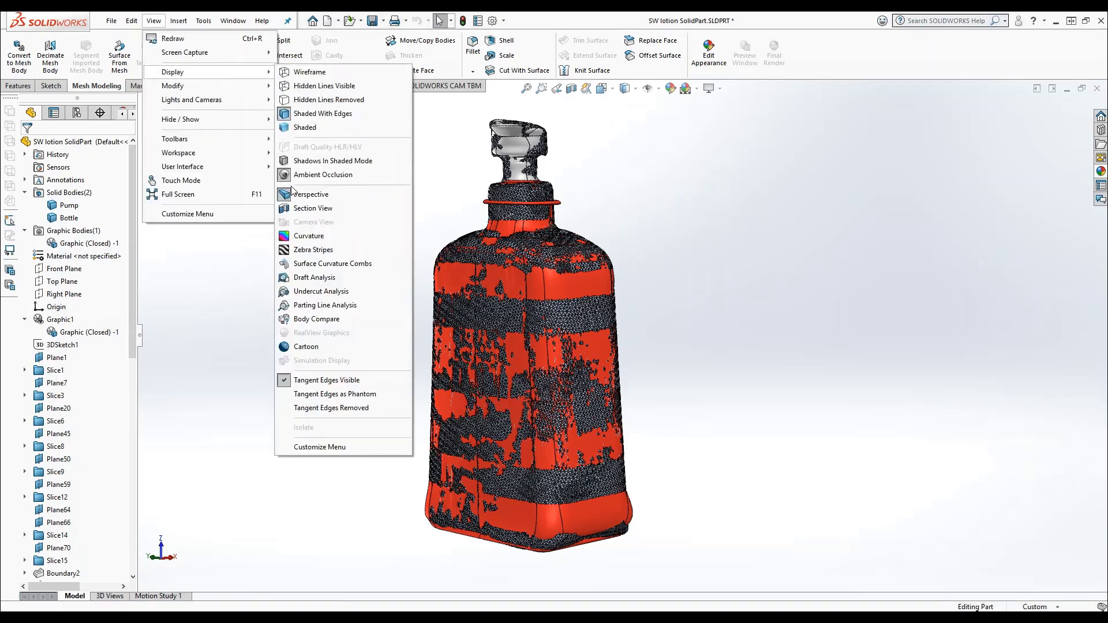
left_click(293, 319)
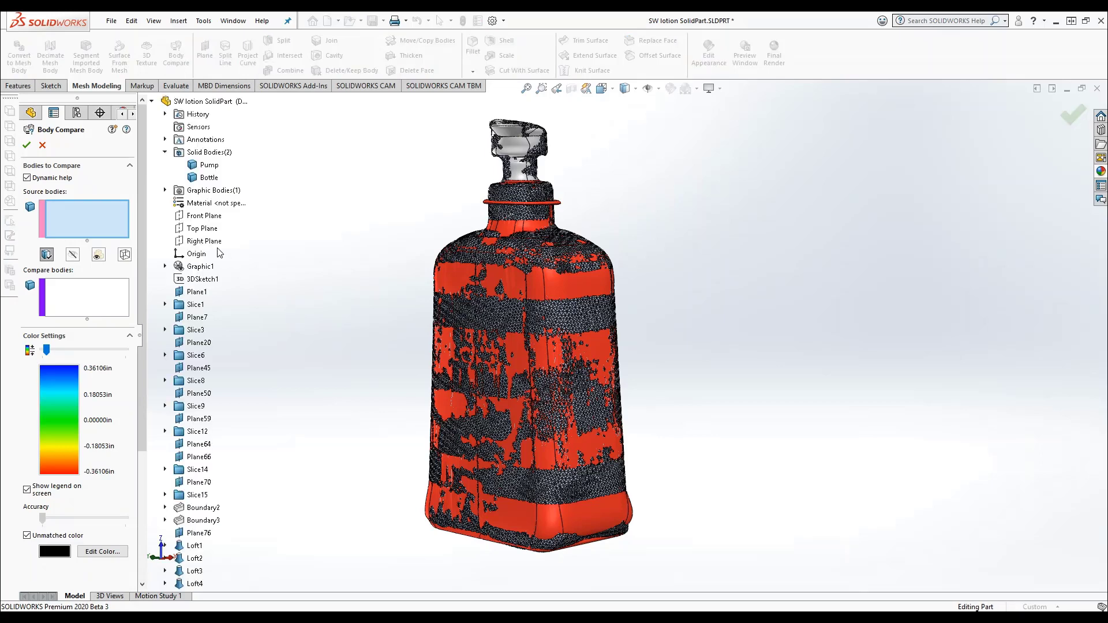
mouse_move(102, 221)
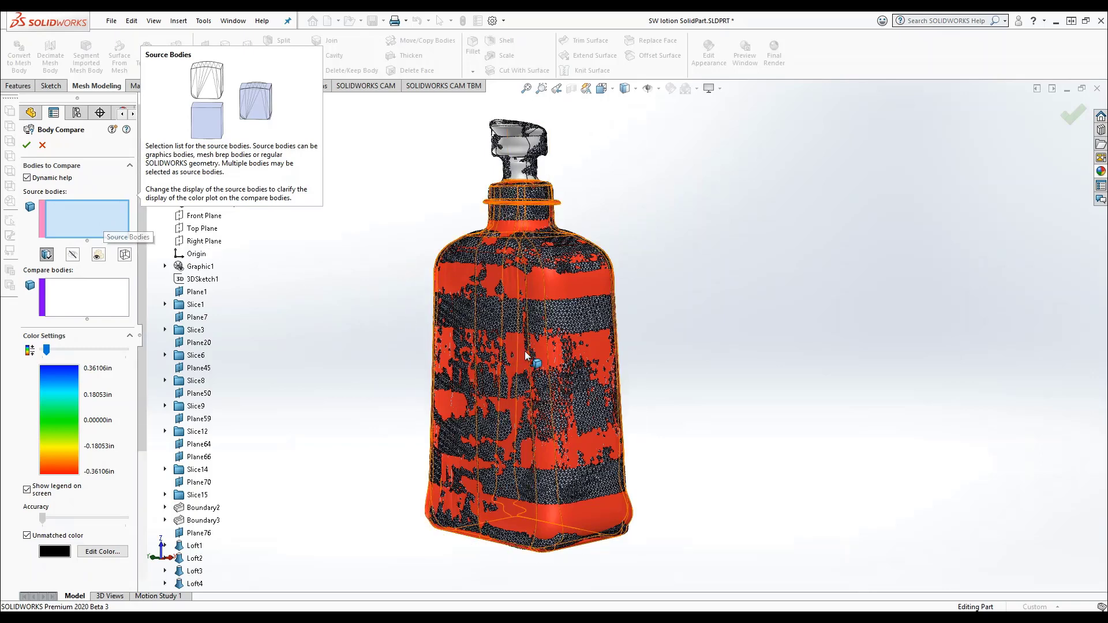
right_click(538, 359)
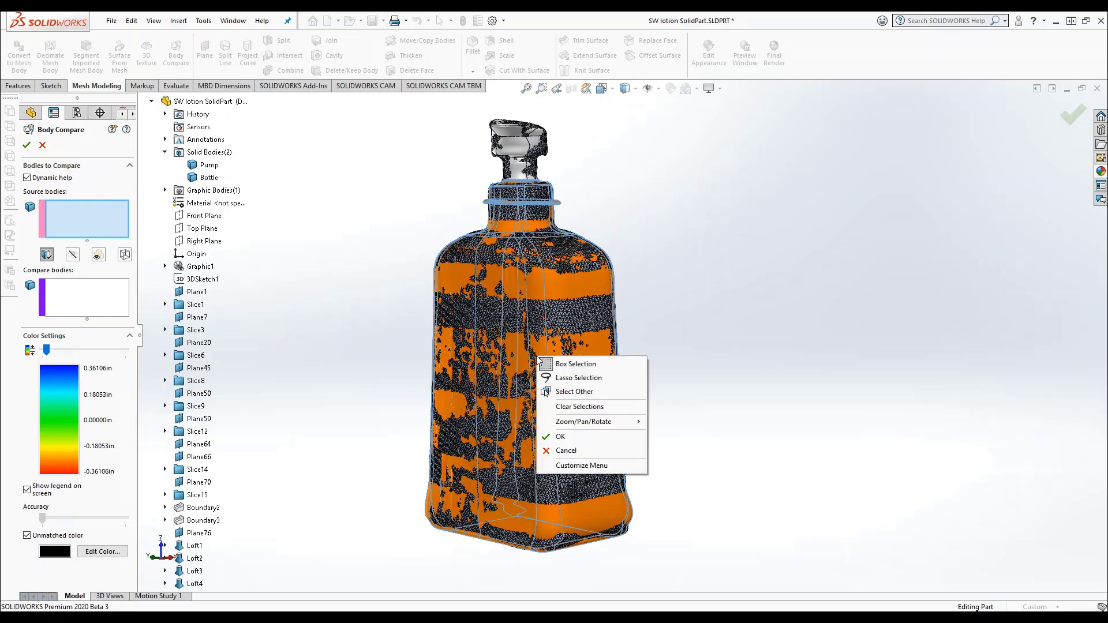
left_click(556, 397)
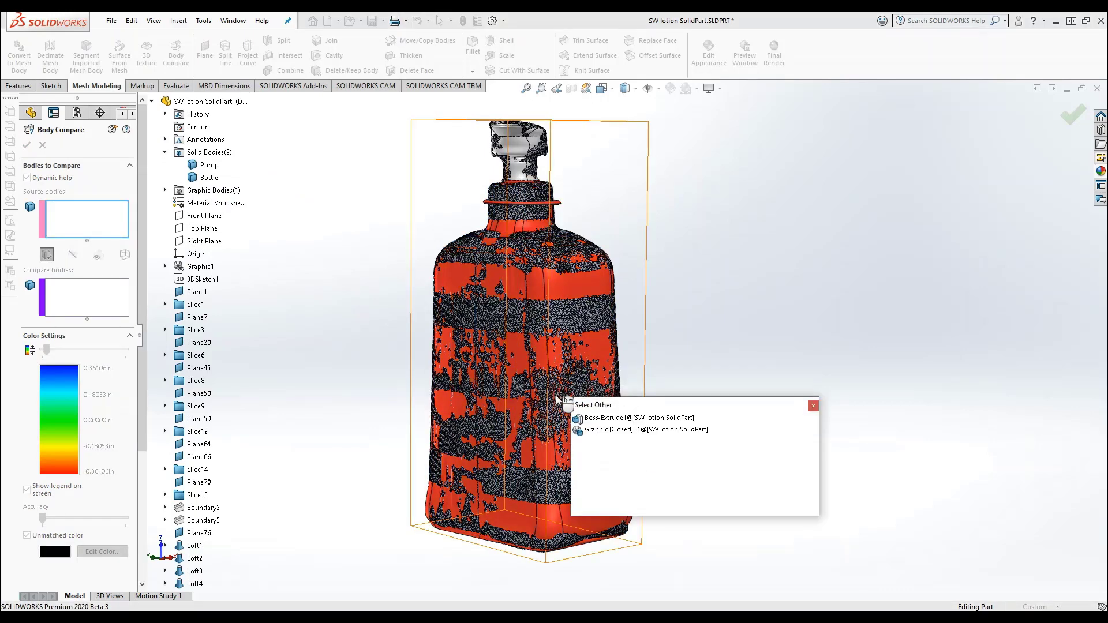
left_click(590, 431)
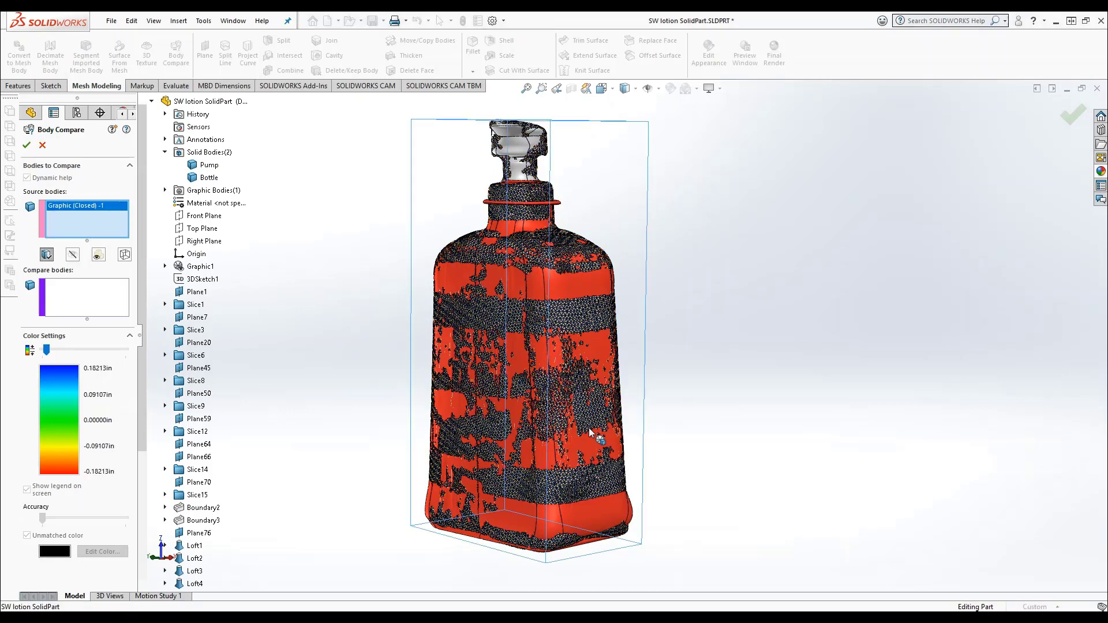
Add the Pump and Bottle solid bodies as the compare bodies.
left_click(110, 295)
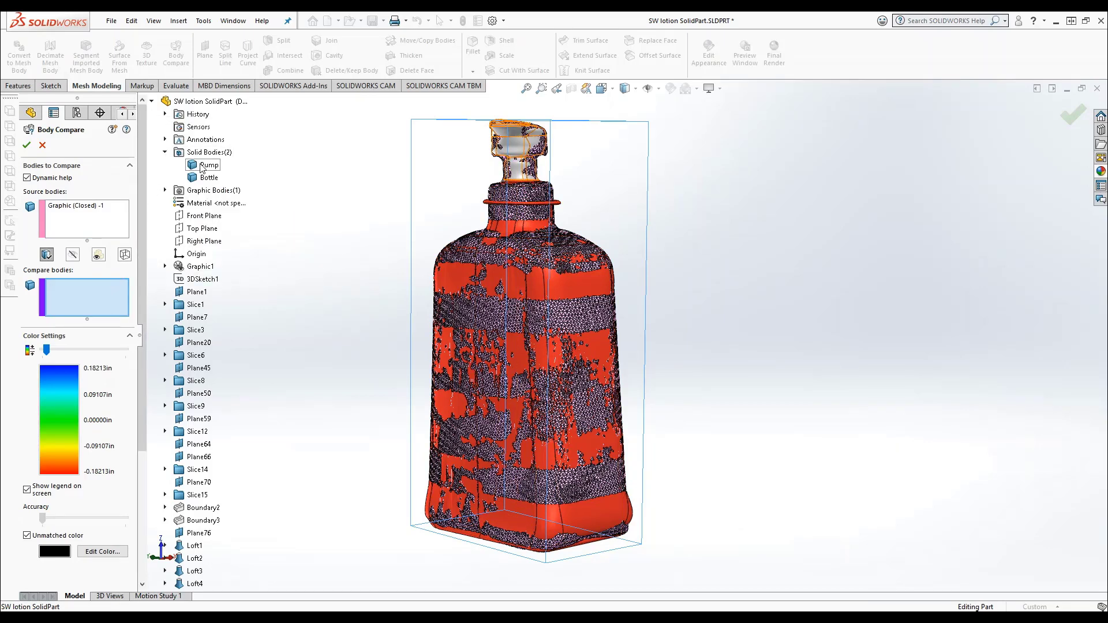
left_click(202, 166)
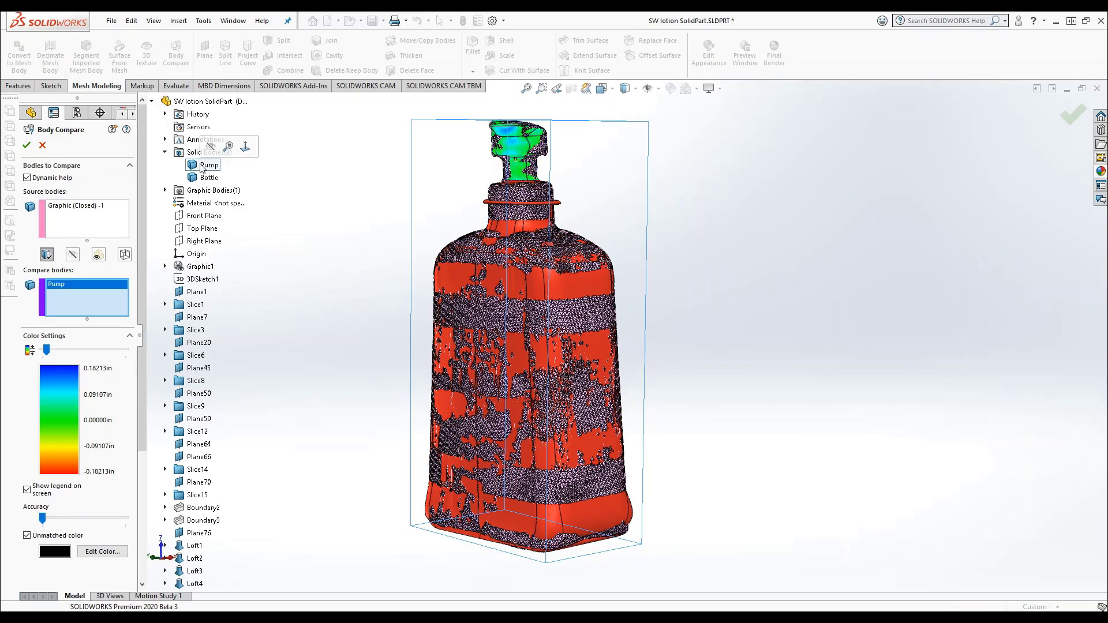
left_click(208, 179)
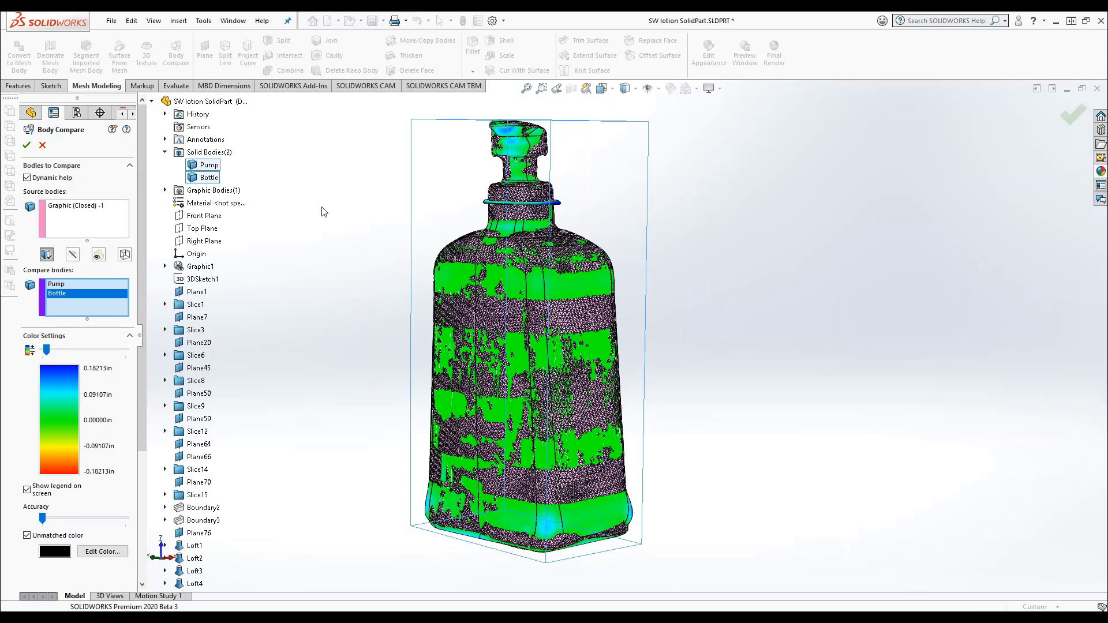
Try the source body's display options and settle on the one overlaying its mesh as black wireframe on the color plot.
left_click(46, 255)
left_click(72, 256)
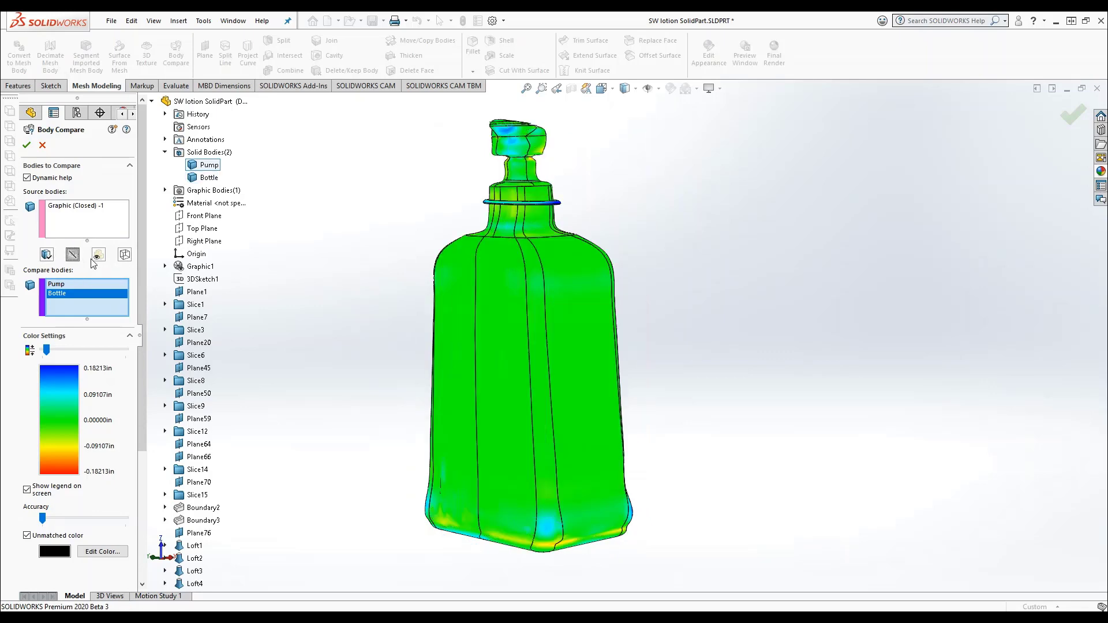
left_click(98, 257)
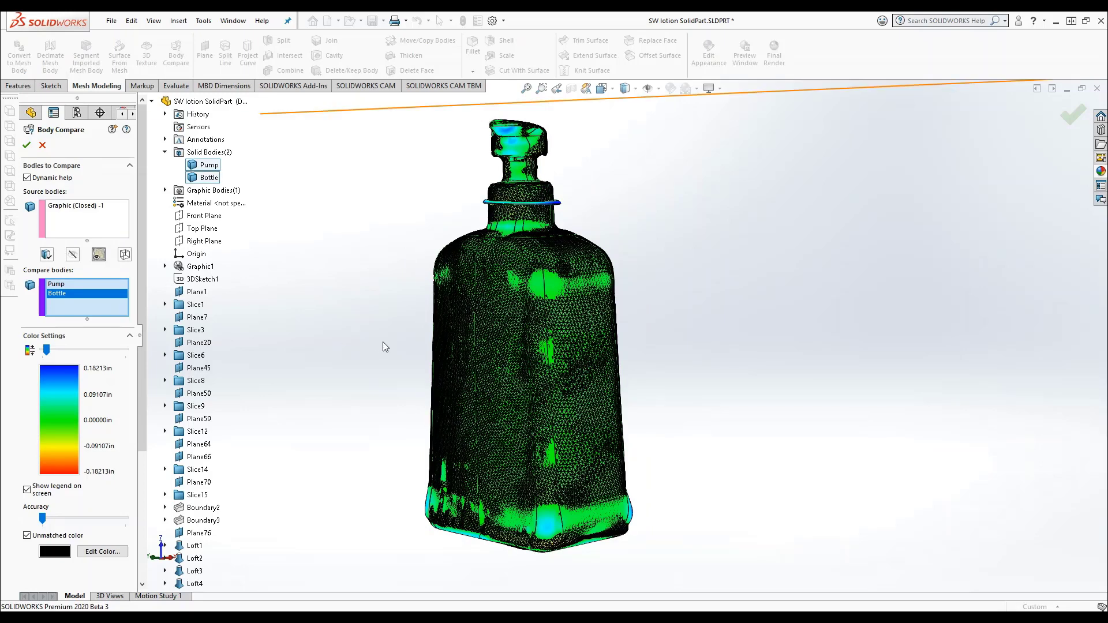
key("g")
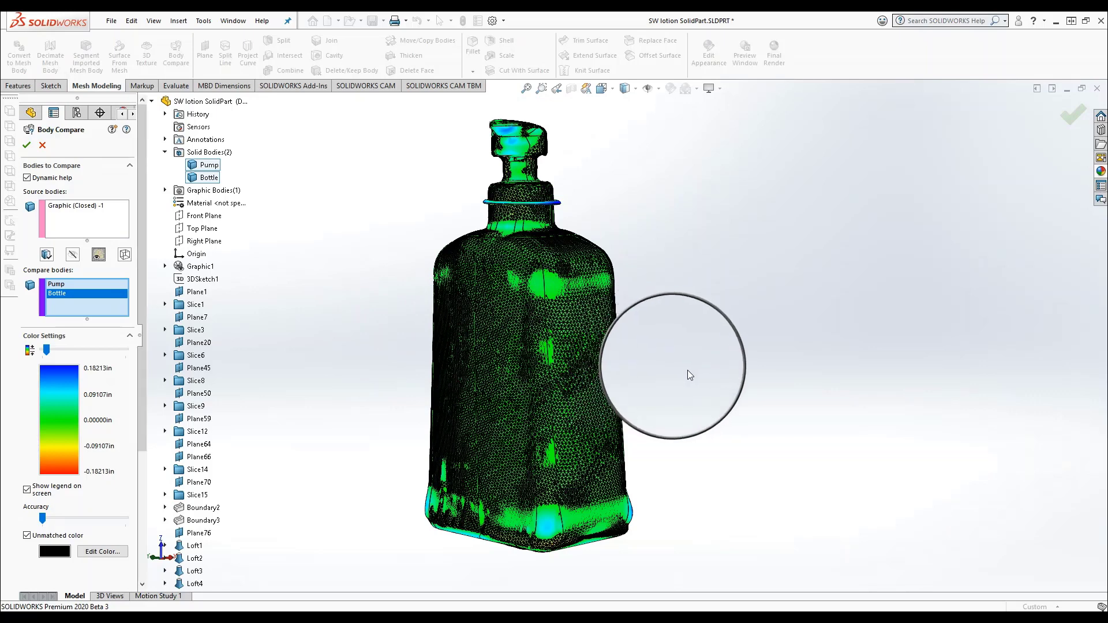
key("Escape")
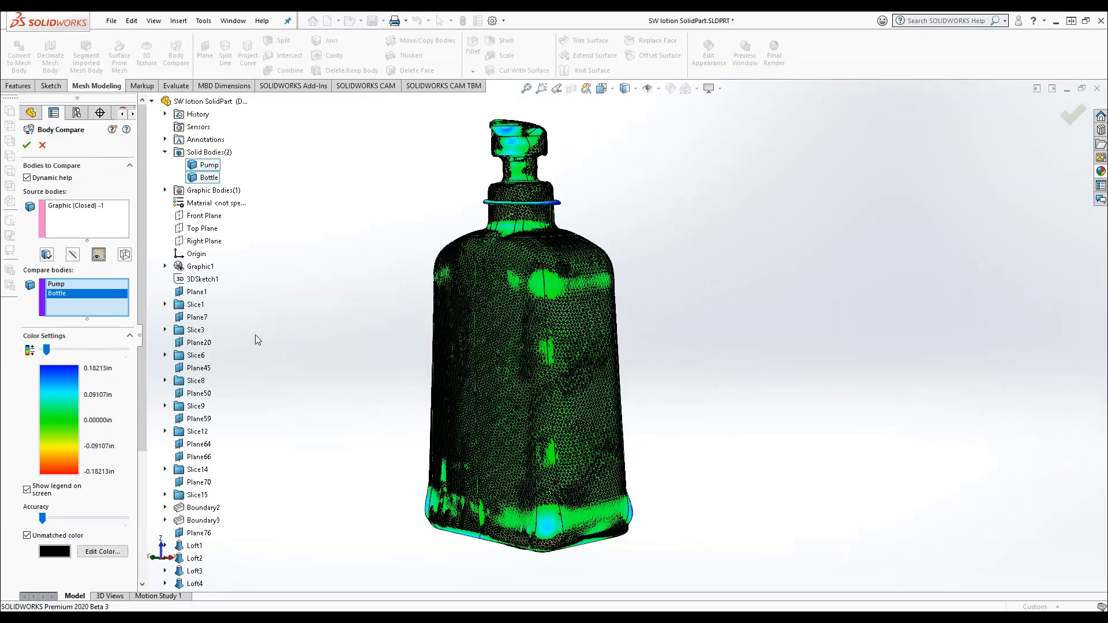
left_click(125, 256)
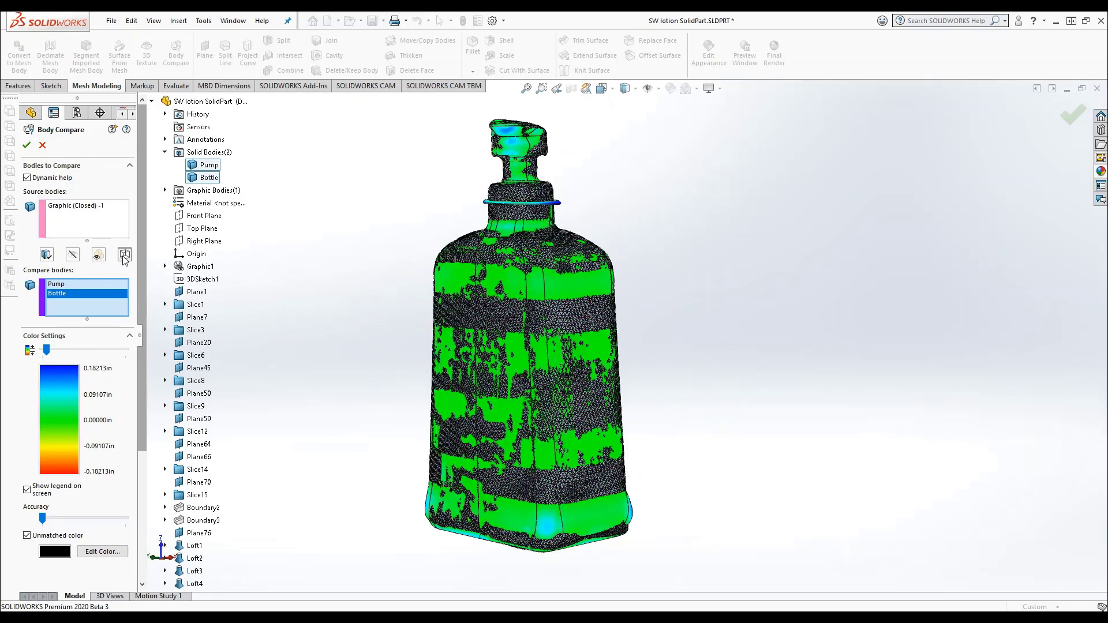
key("g")
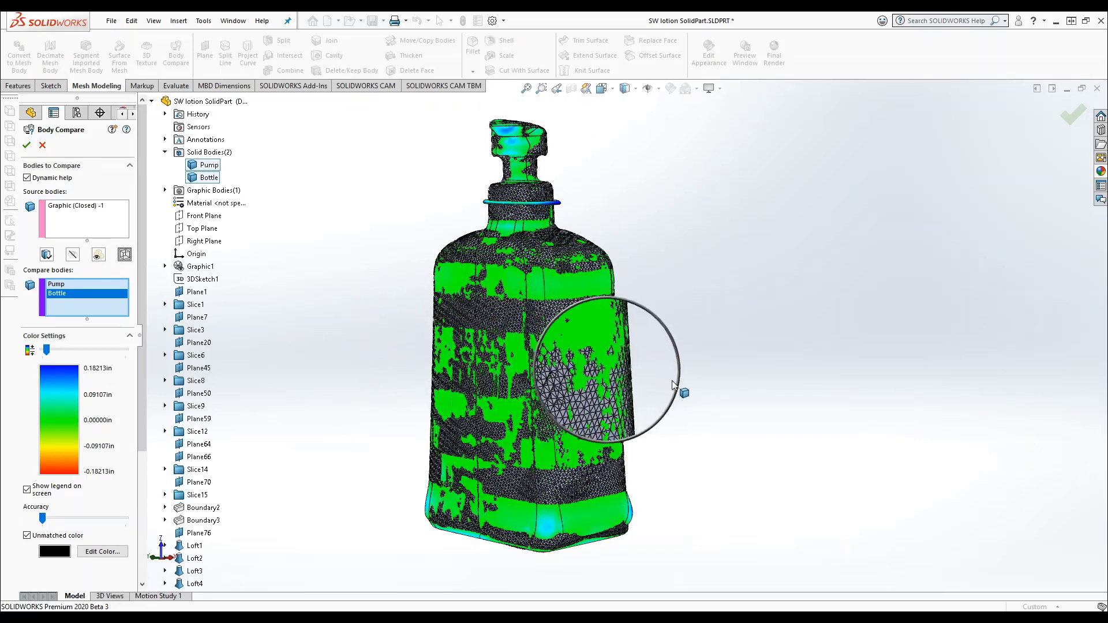
key("g")
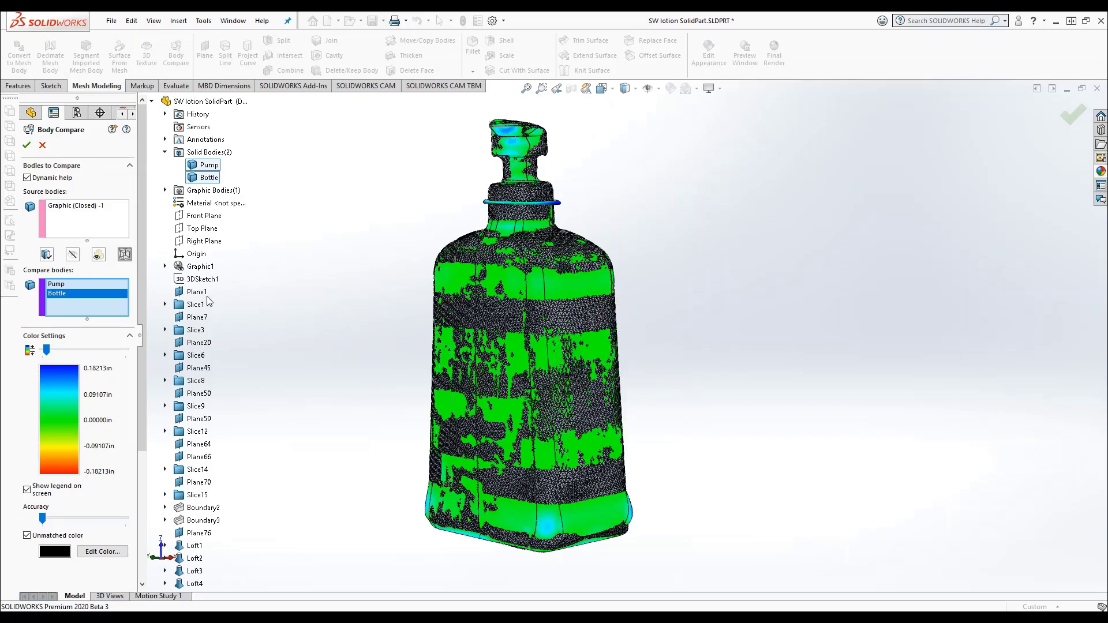
left_click(101, 260)
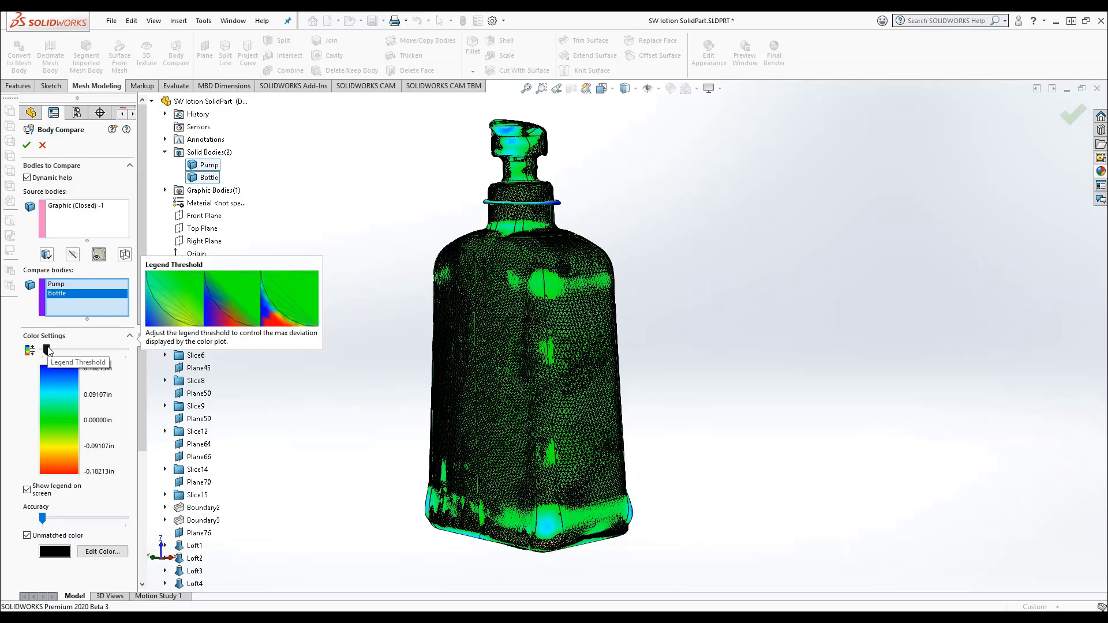
Try the legend threshold at its 3.50799 in maximum, and reduce it to 0.07710 in.
left_click_drag(48, 351, 130, 351)
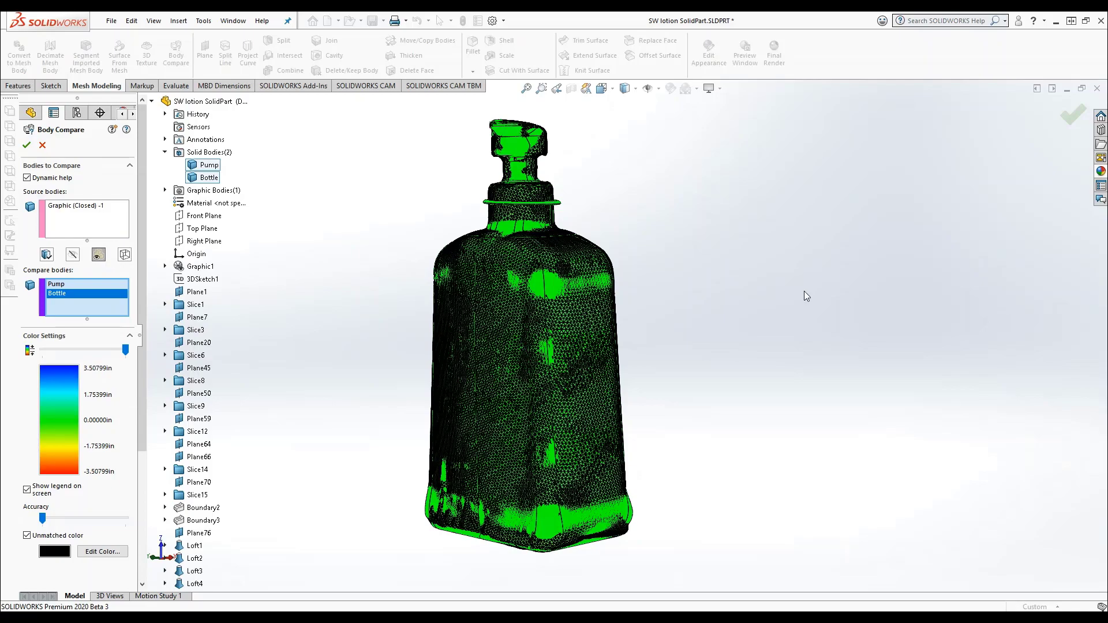
middle_click_drag(804, 295, 258, 341)
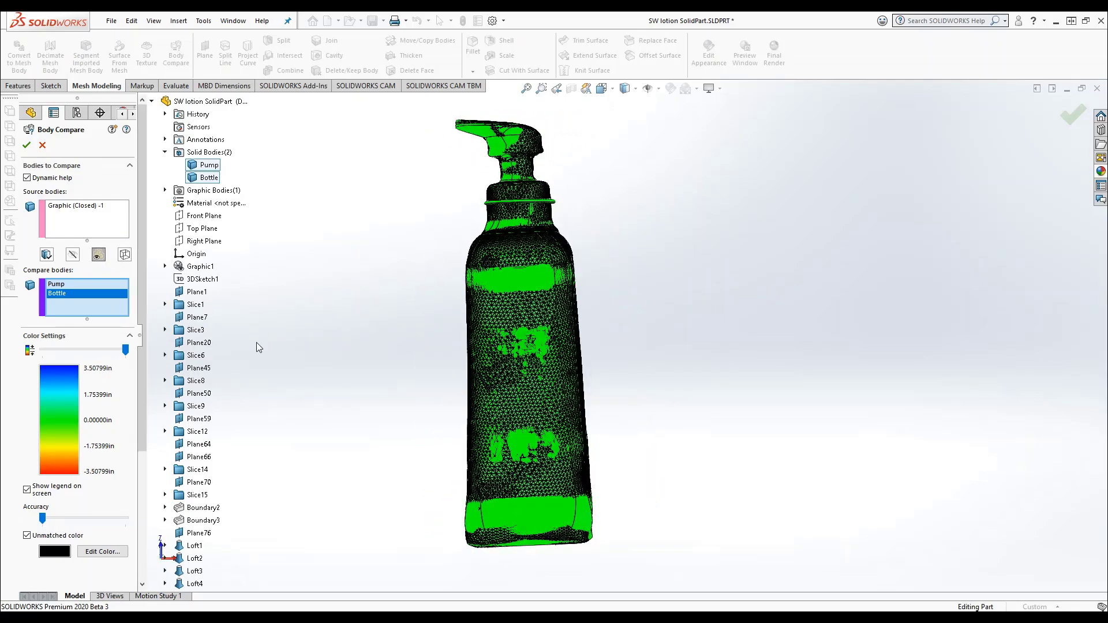
left_click_drag(125, 350, 44, 349)
Examine the color deviation plot around the pump head and neck from several angles.
middle_click_drag(532, 317, 635, 371)
scroll(732, 268, "down", 5)
middle_click_drag(733, 267, 266, 472)
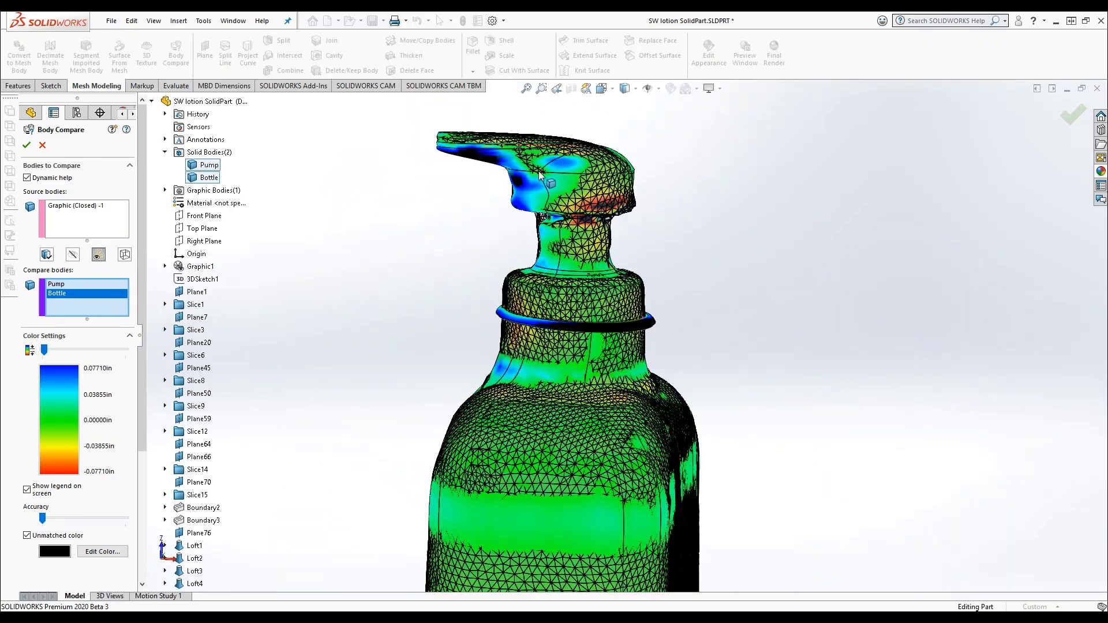
scroll(539, 175, "down", 3)
scroll(540, 175, "down", 2)
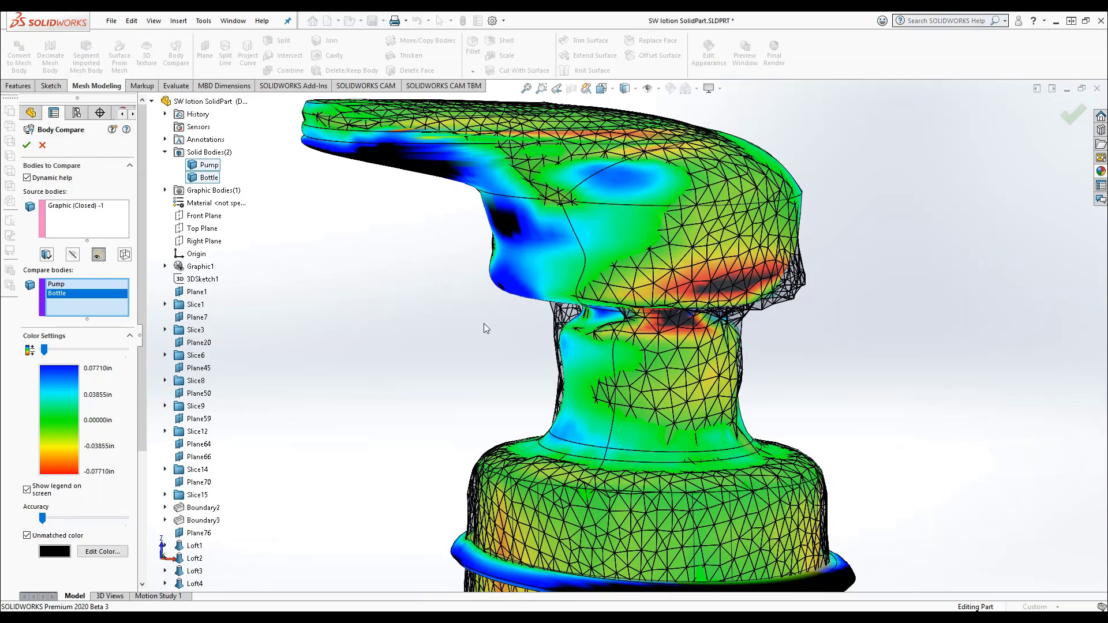
middle_click_drag(866, 339, 801, 332)
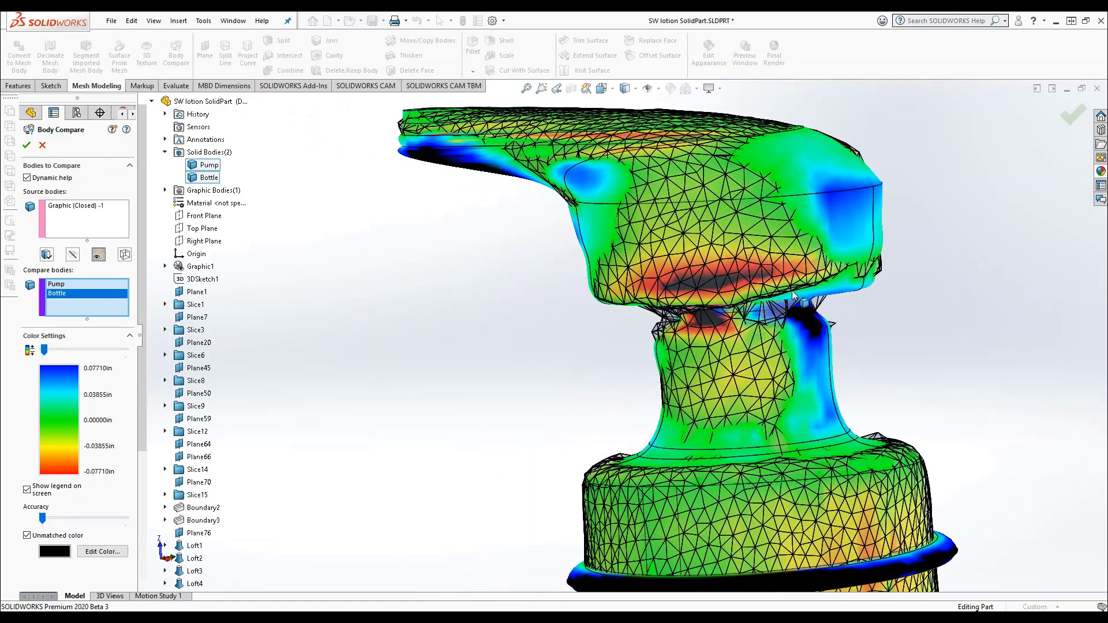
scroll(794, 293, "down", 3)
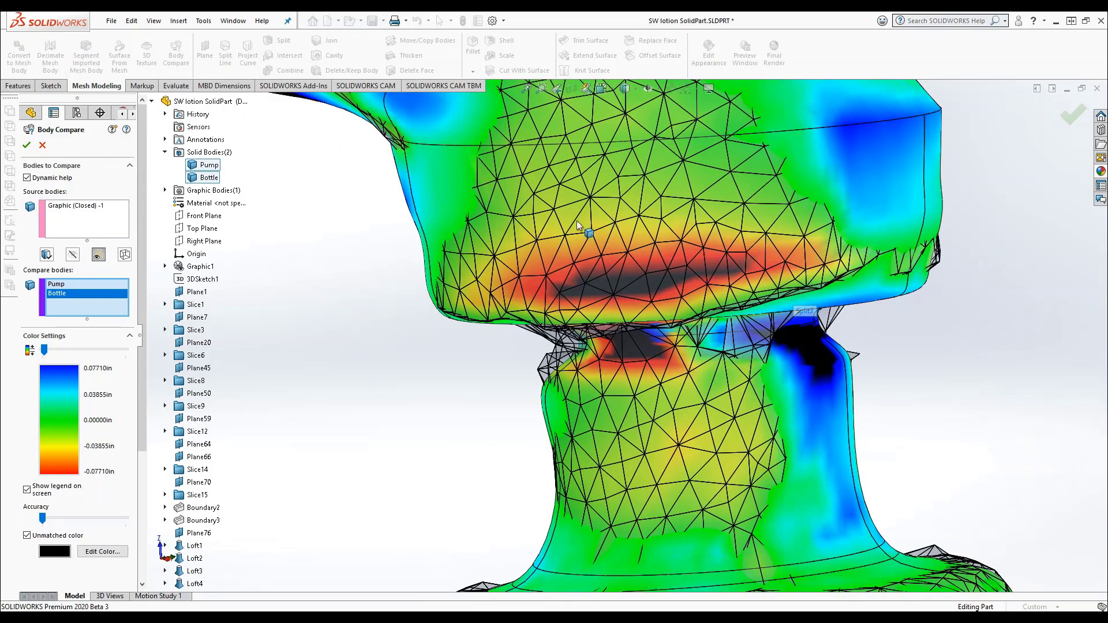
scroll(442, 383, "up", 5)
middle_click_drag(442, 386, 496, 385)
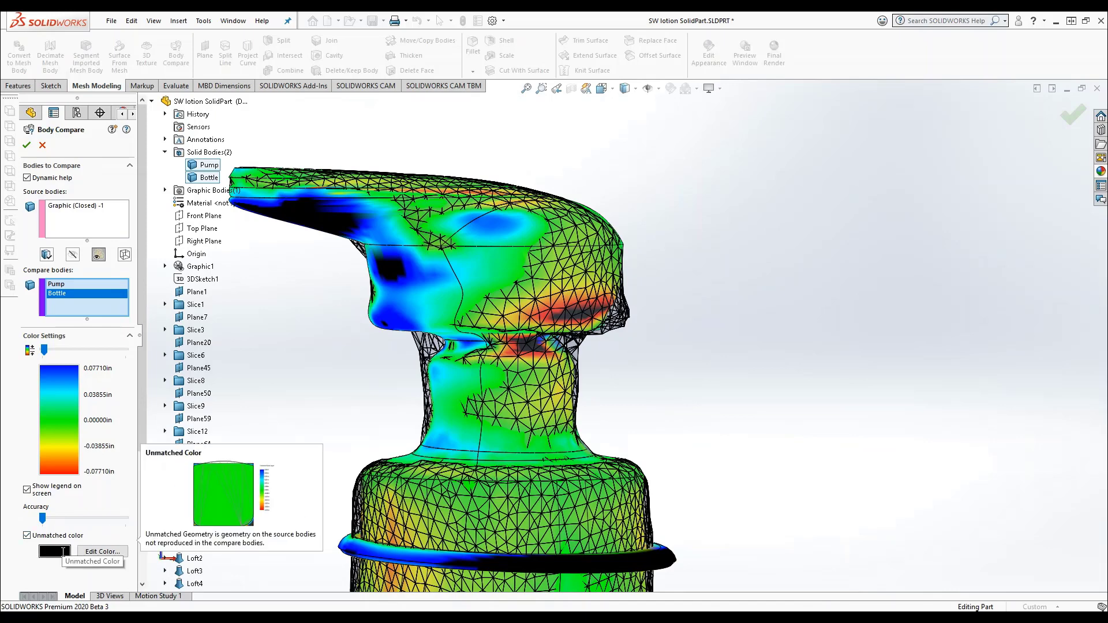
Change the unmatched geometry color to dark purple.
left_click(102, 552)
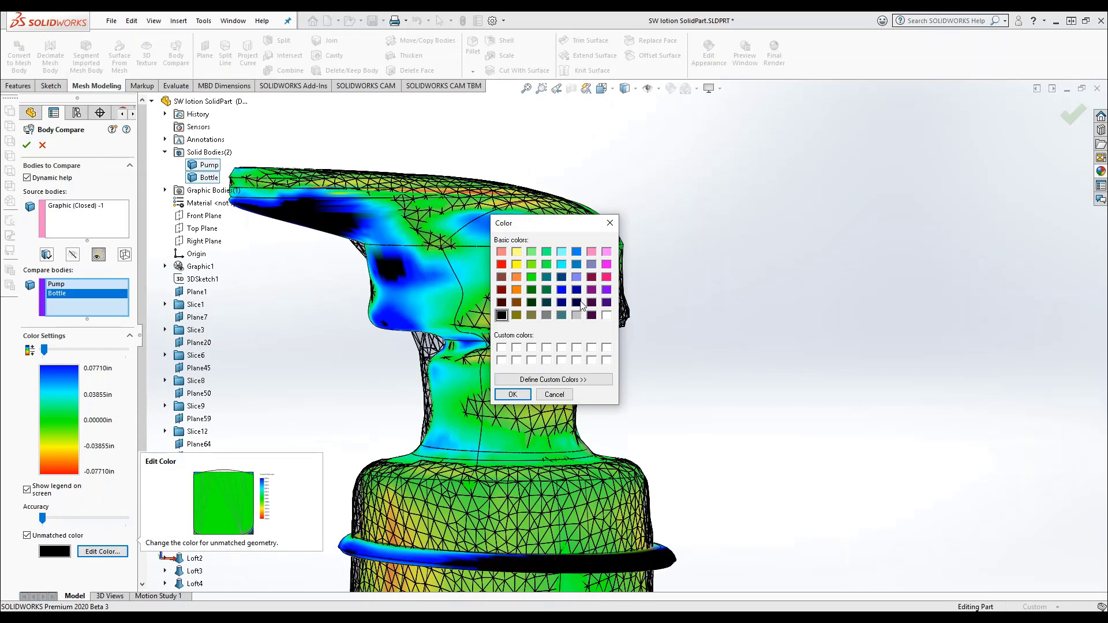
left_click(606, 303)
left_click(524, 395)
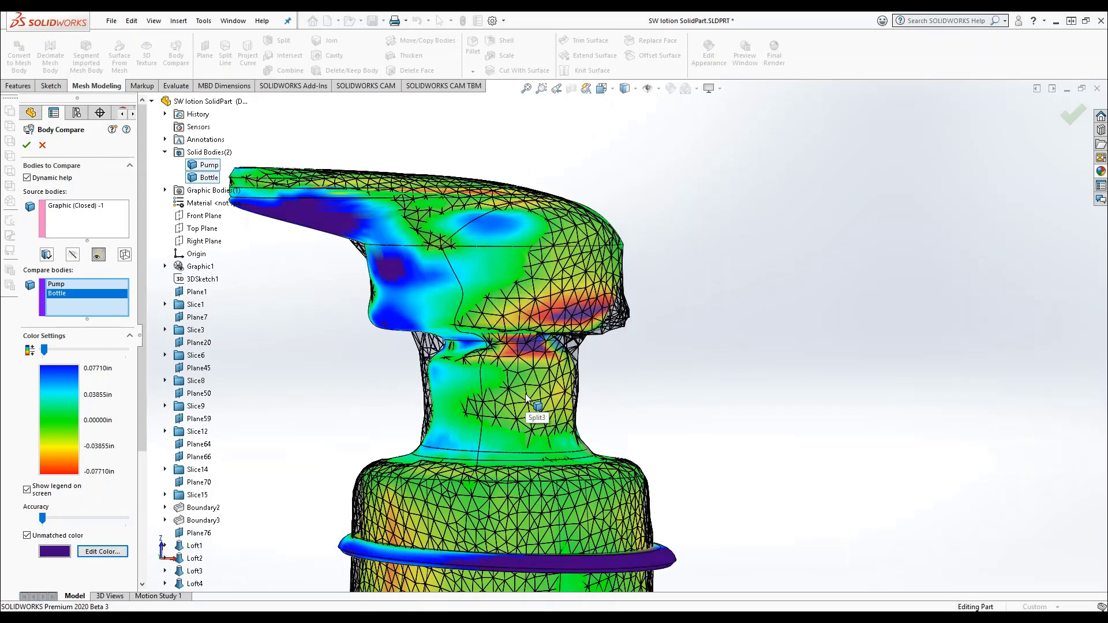
Turn off the unmatched color and accept the body comparison.
scroll(690, 435, "up", 5)
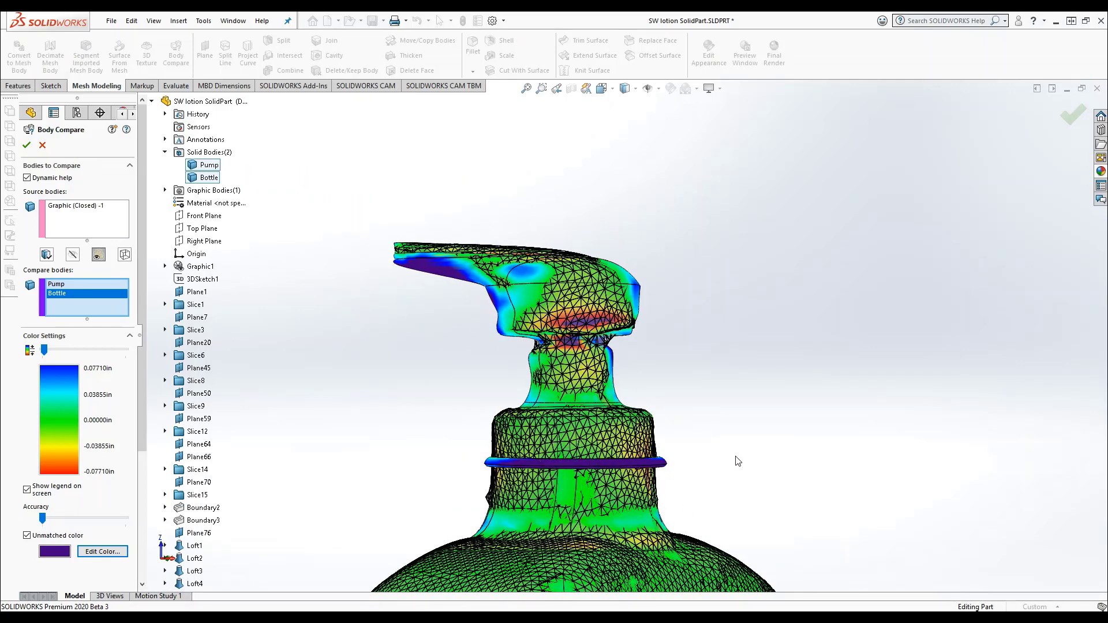
left_click(27, 535)
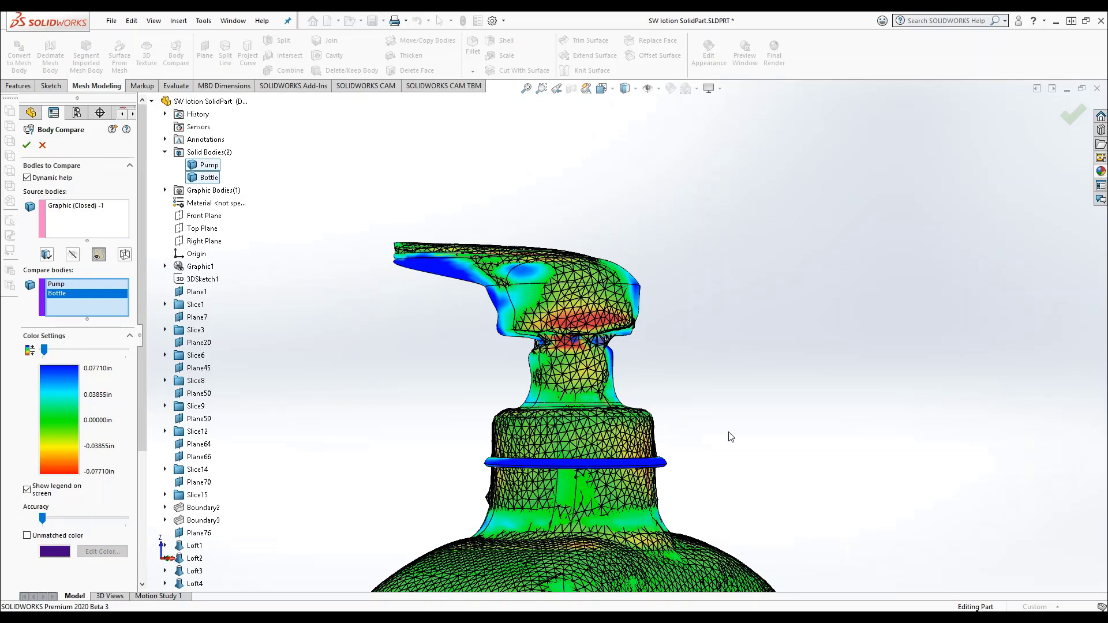
left_click(1072, 115)
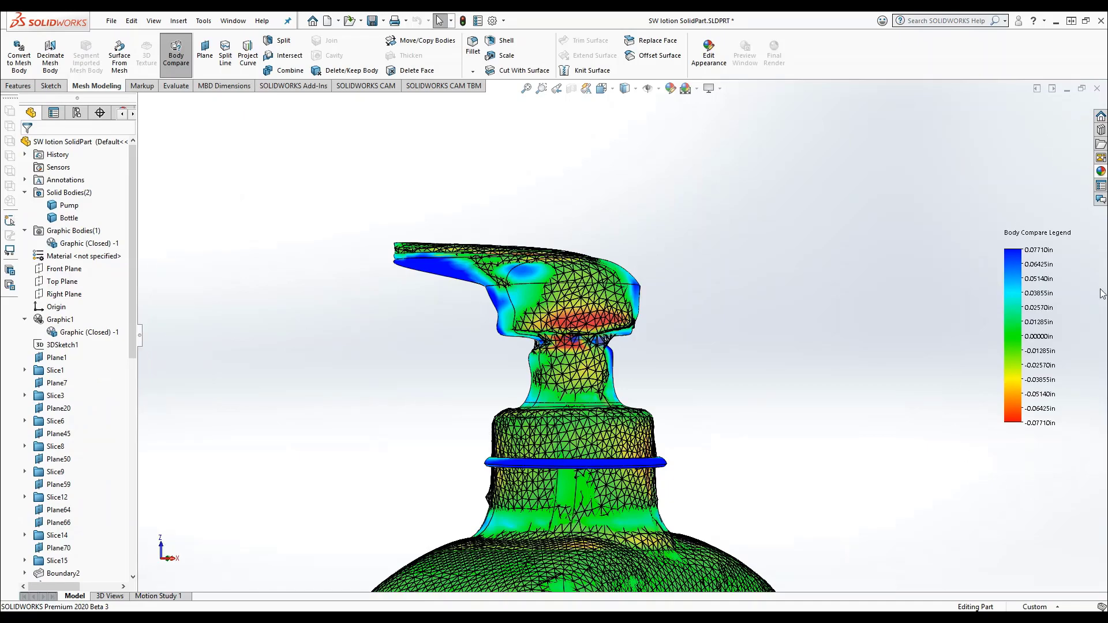
Show the sketches under Loft1, from Sketch46 through Sketch51, with the color plot on the pump neck.
scroll(907, 273, "down", 3)
scroll(907, 273, "up", 5)
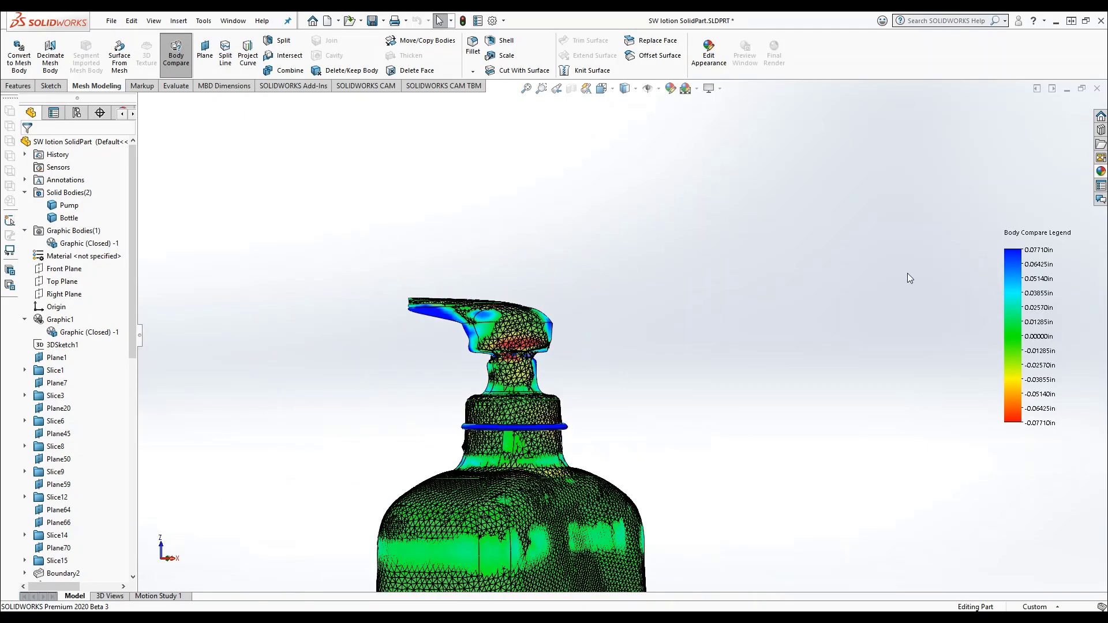
key("f")
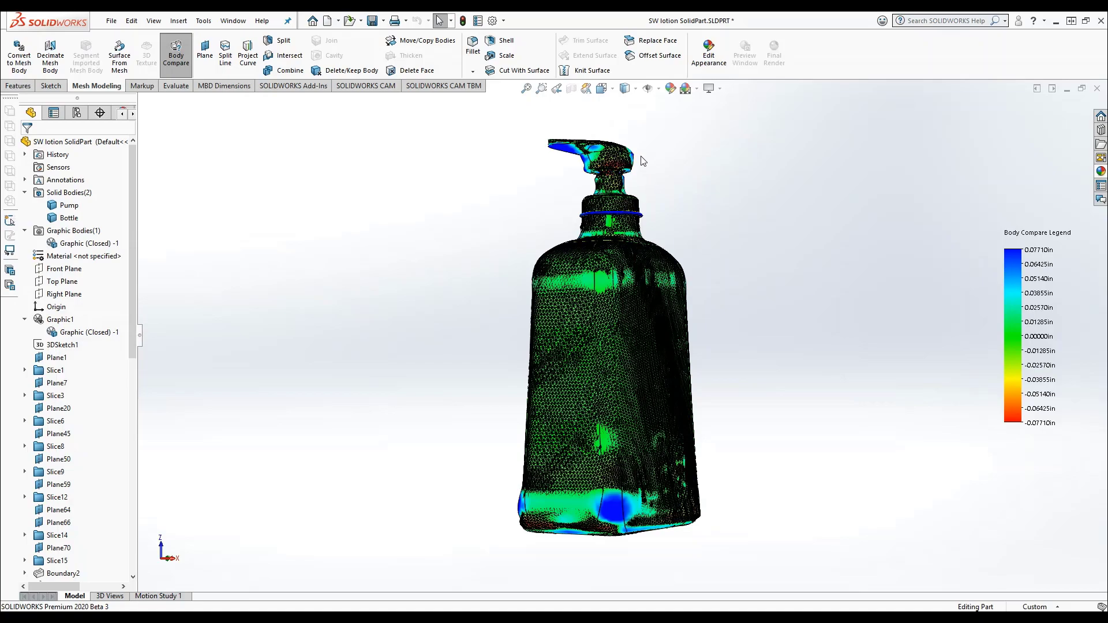
scroll(638, 159, "down", 6)
scroll(588, 179, "down", 3)
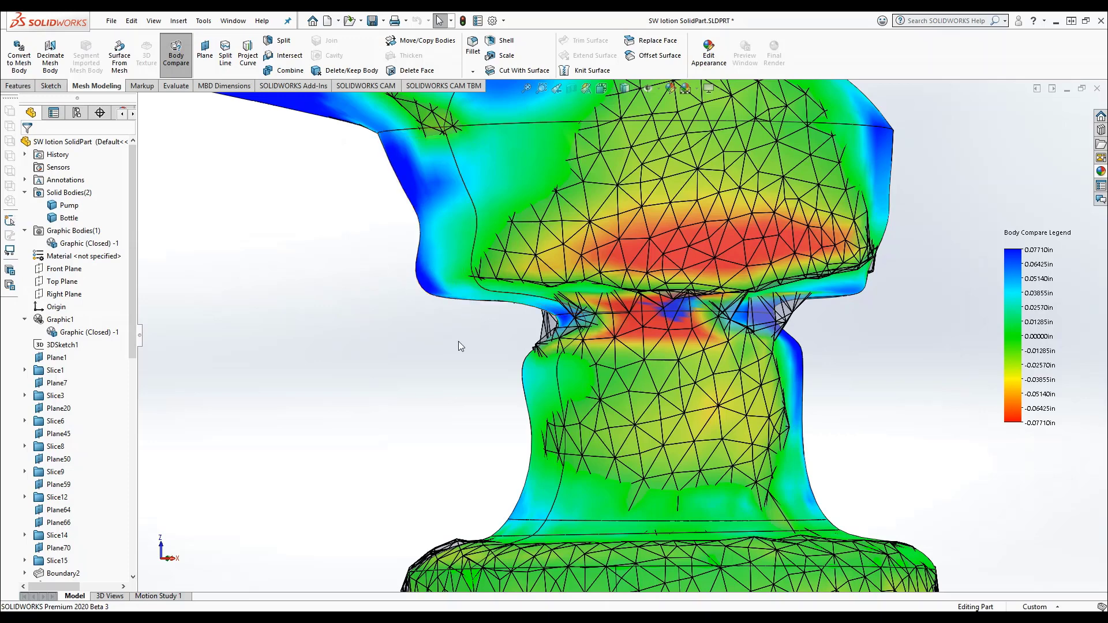
scroll(81, 346, "down", 7)
left_click(85, 396)
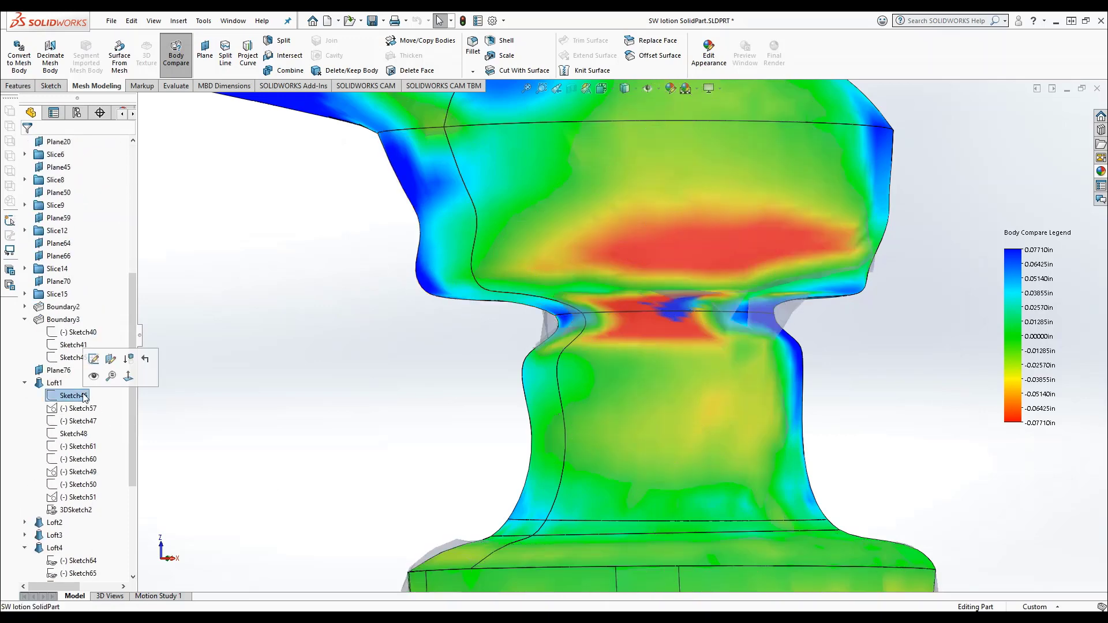
left_click(81, 497, "shift")
left_click(93, 487)
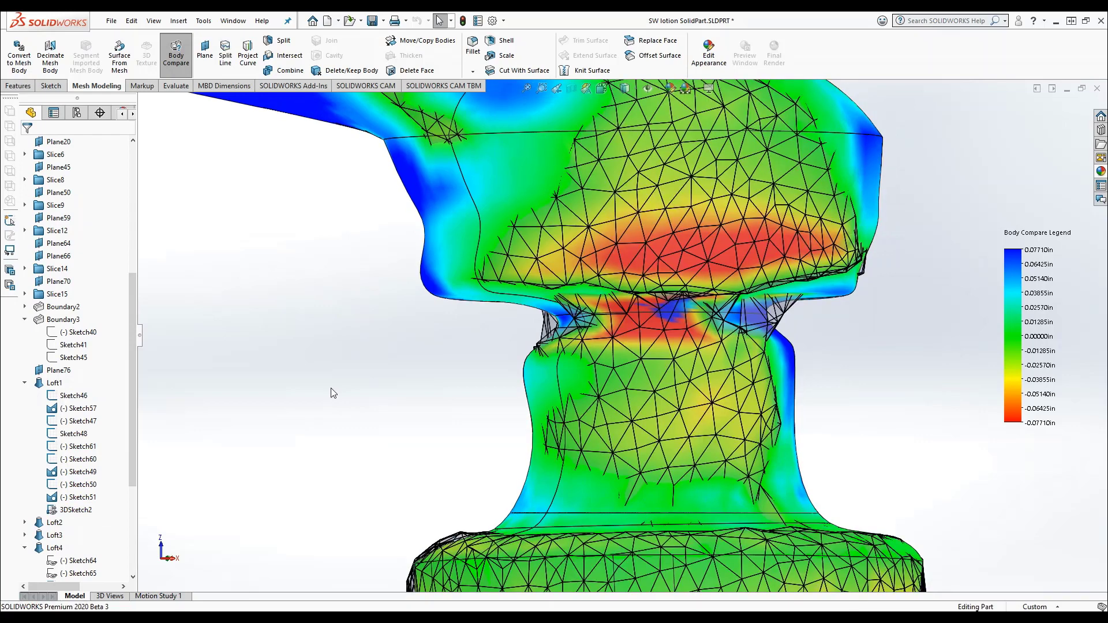
Edit Sketch49 under Loft1 and draw a three-point spline just inside the ellipse's left side, following the mesh slice outline.
left_click(83, 471)
left_click(99, 442)
left_click(121, 40)
left_click(368, 415)
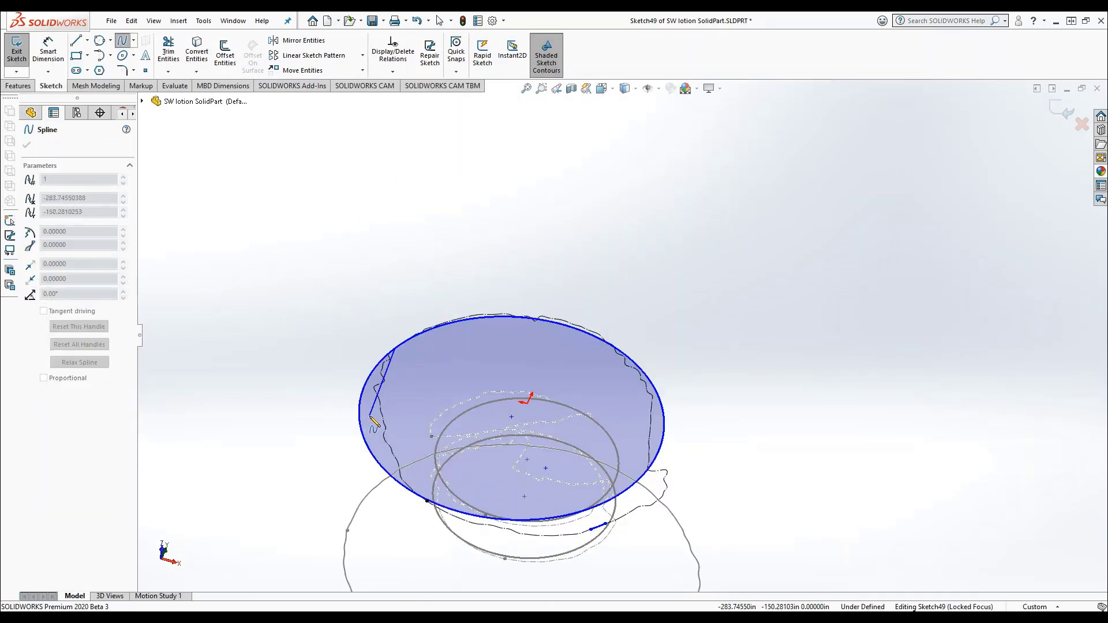
left_click(453, 517)
key("Escape")
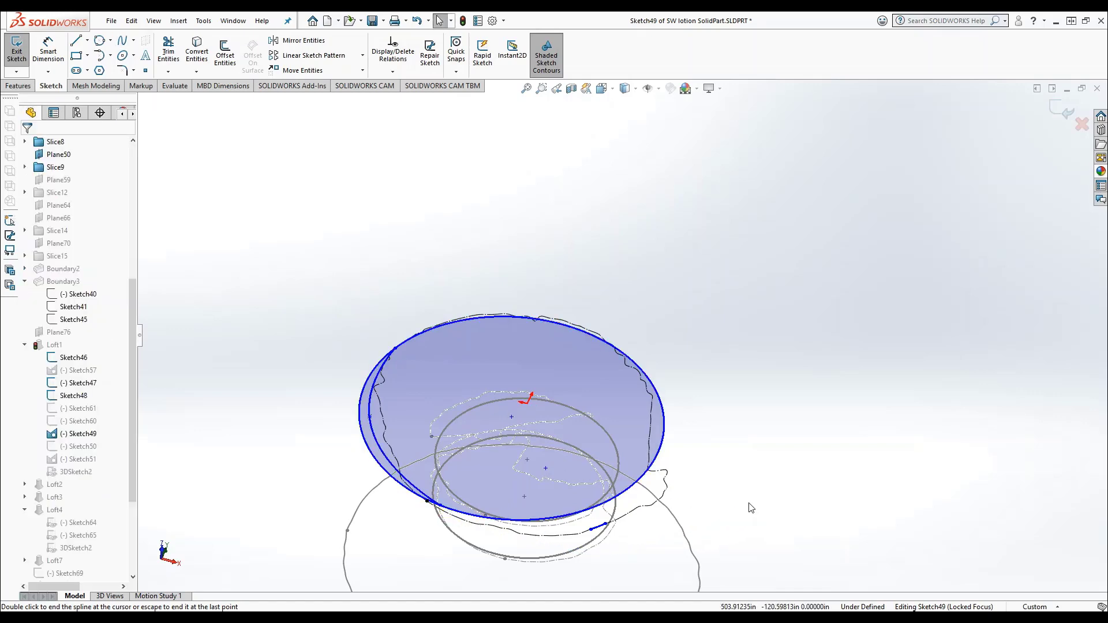
Trim away the ellipse's left arc outside the new spline in Sketch49 and exit the sketch to recheck the pump's color plot.
left_click(168, 55)
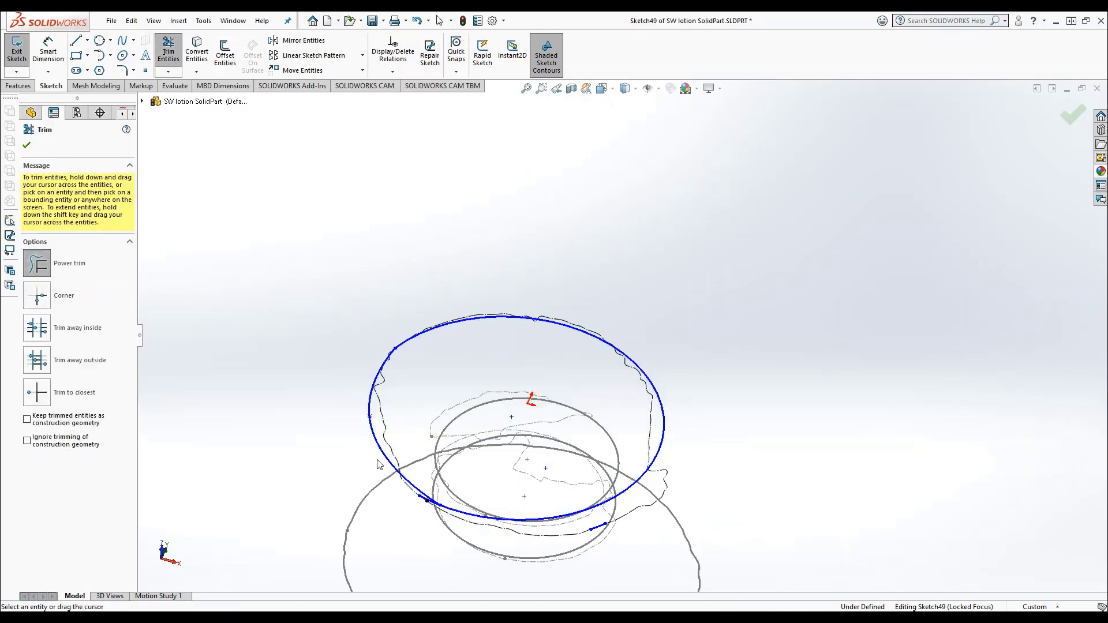
scroll(407, 545, "up", 5)
scroll(470, 398, "down", 3)
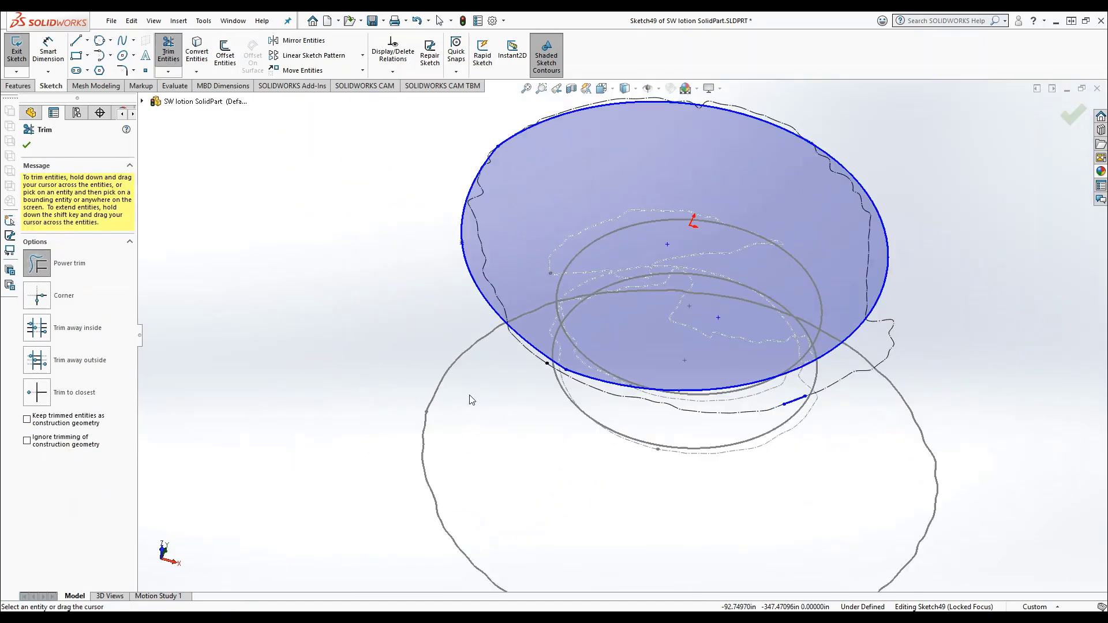
key("Escape")
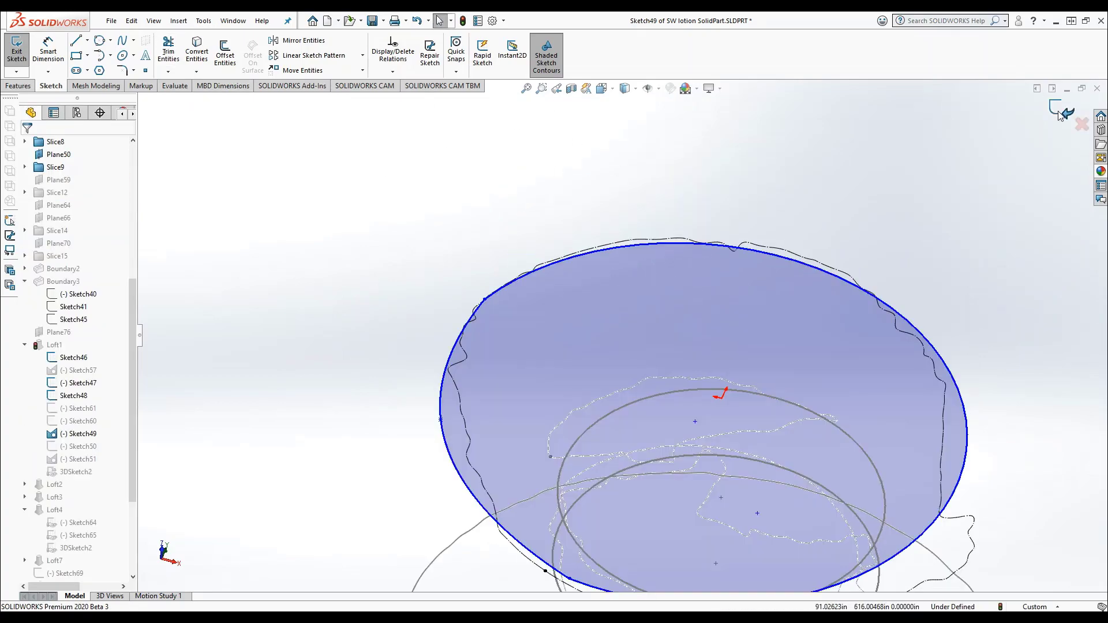
left_click(1061, 111)
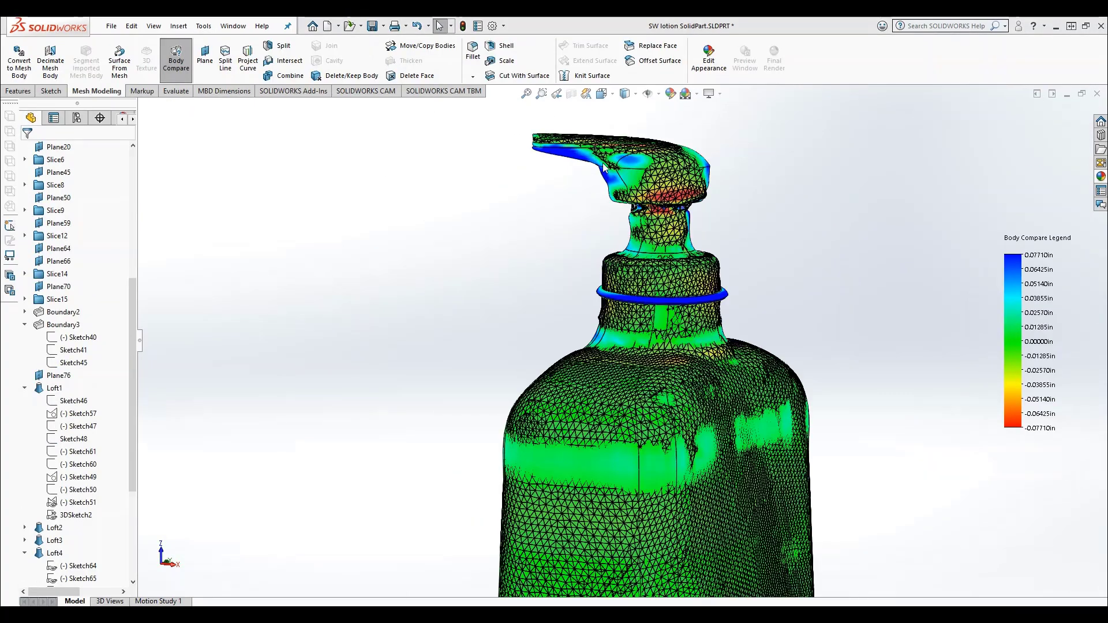
scroll(603, 168, "up", 5)
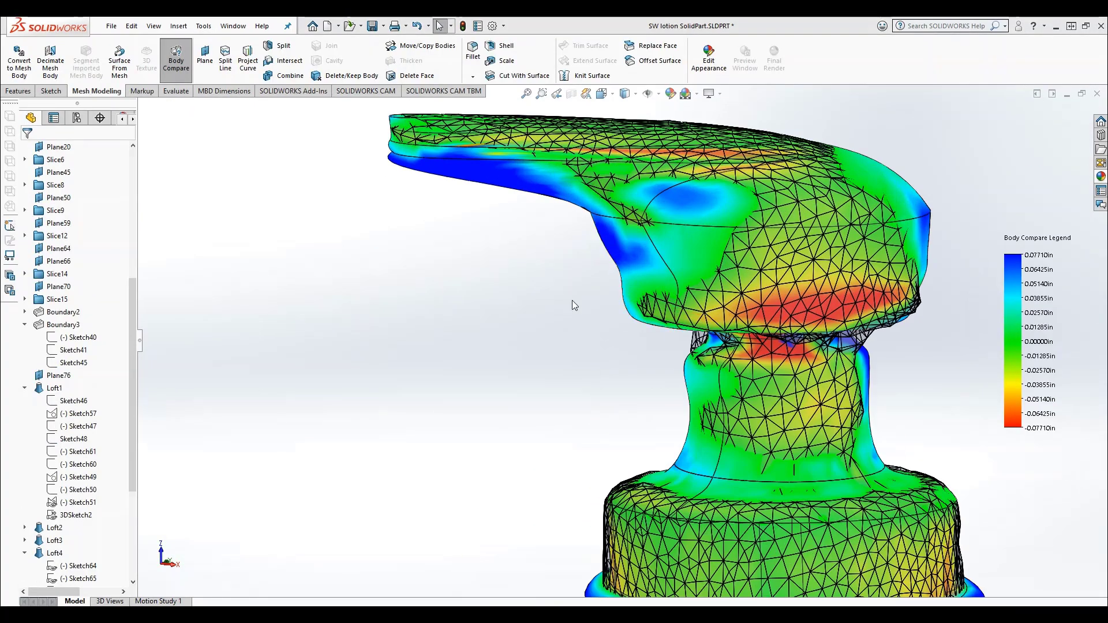